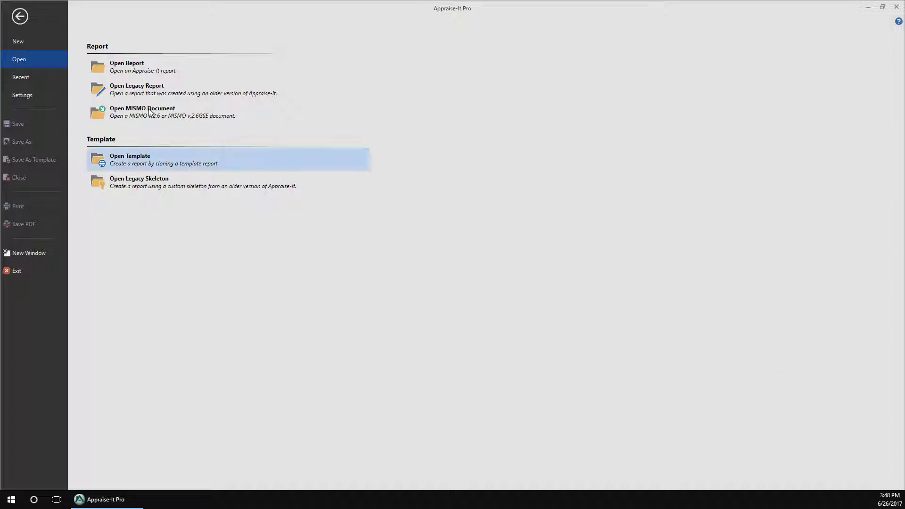
Step: Start a new report and browse the Non-Lender and Multi-Family Housing form groups
{"action": "left_click", "coordinate": [17, 34]}
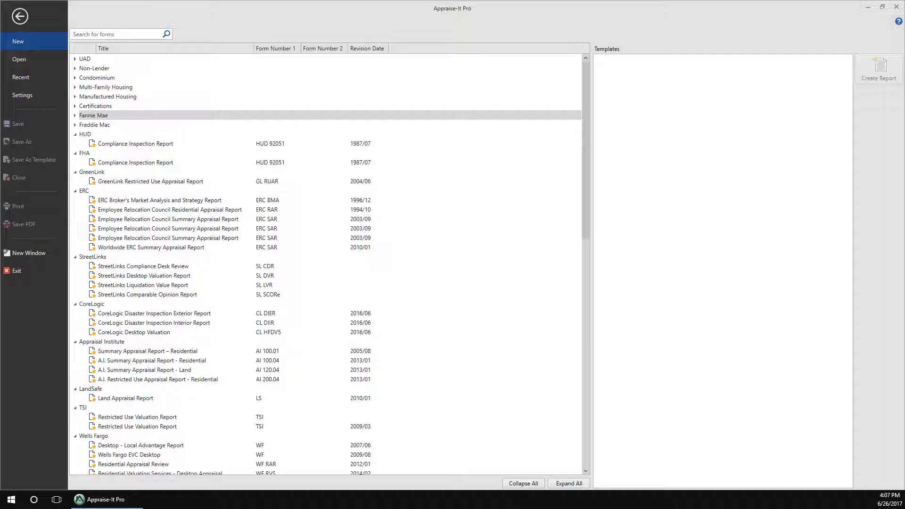
{"action": "left_click", "coordinate": [74, 68]}
{"action": "left_click", "coordinate": [75, 181]}
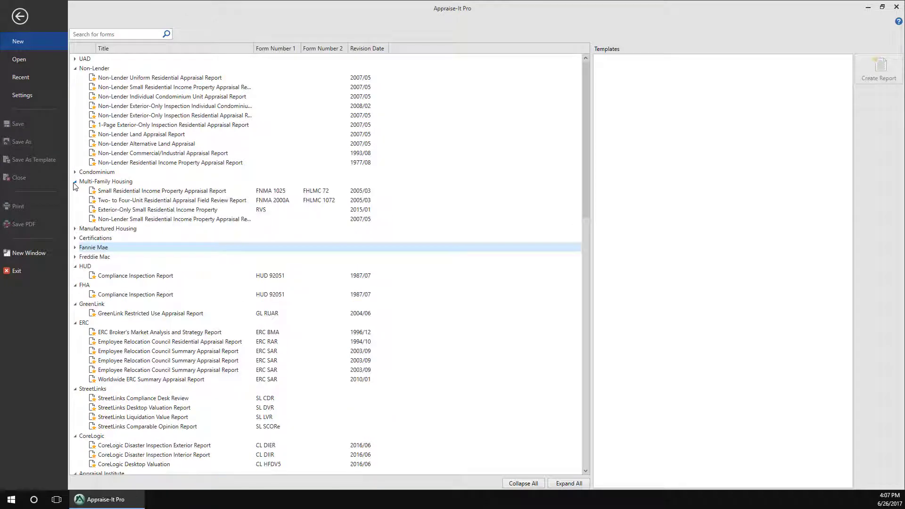
{"action": "left_click", "coordinate": [134, 203]}
{"action": "left_click", "coordinate": [142, 219]}
Step: Search forms for 1004 and create a UAD Uniform Residential Appraisal Report from Lake Junaluska Template 1
{"action": "left_click", "coordinate": [107, 35]}
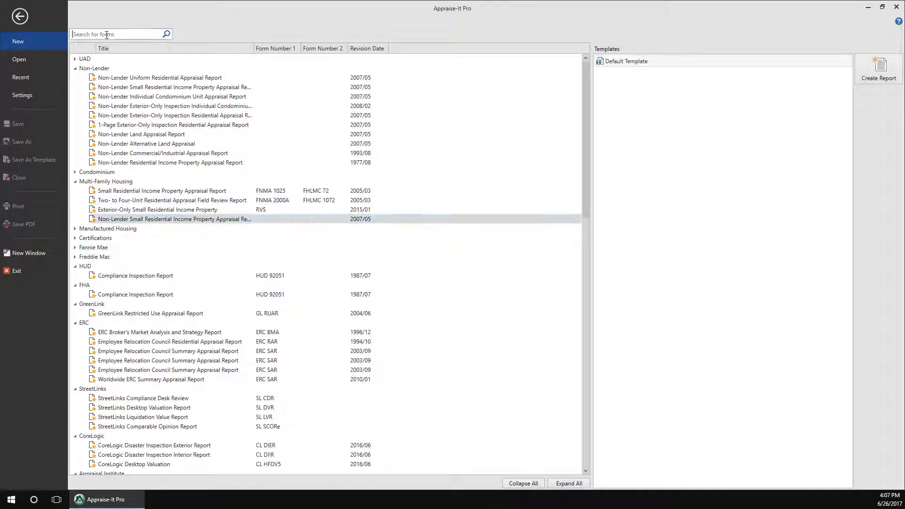
{"action": "type", "text": "1004"}
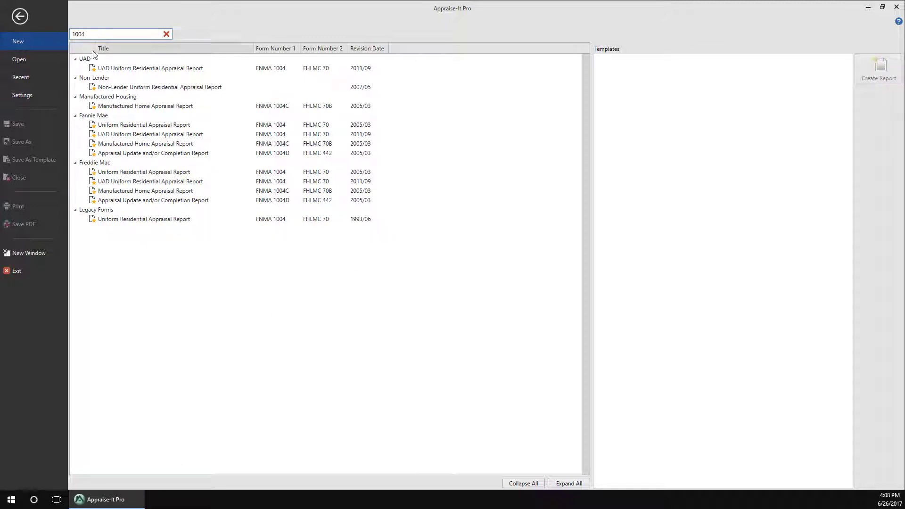
{"action": "left_click", "coordinate": [109, 69]}
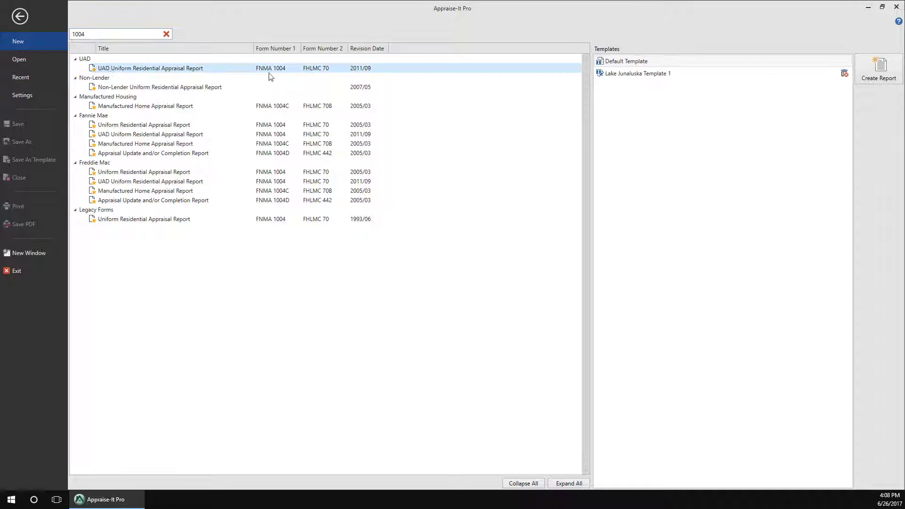
{"action": "left_click", "coordinate": [622, 76]}
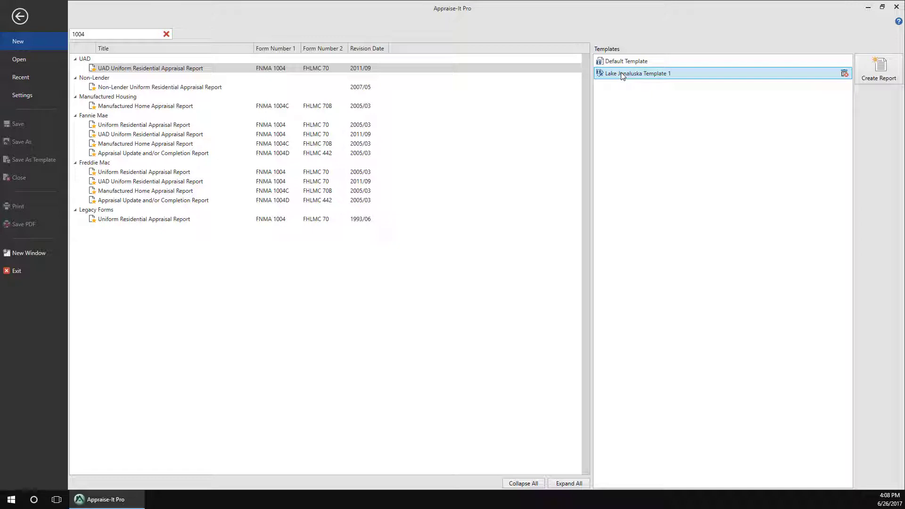
{"action": "double_click", "coordinate": [621, 74]}
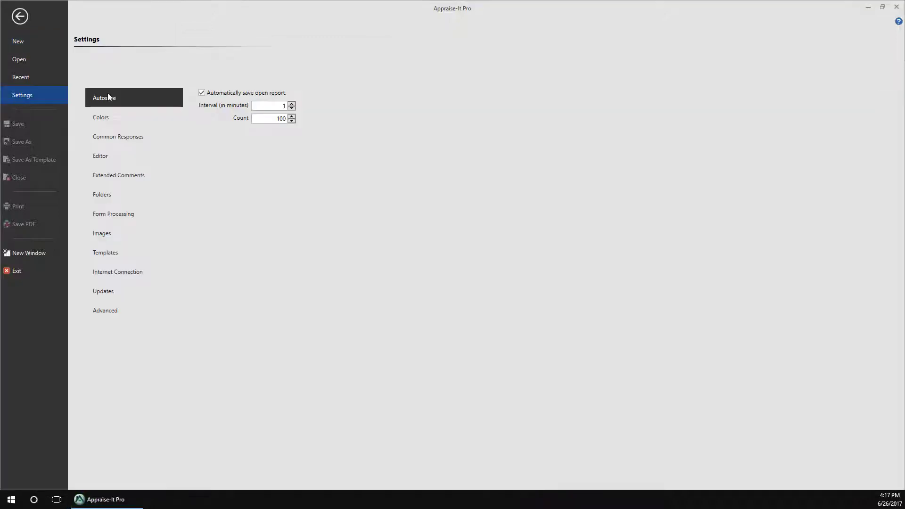
Step: Set the template default to include no photo pages in new reports
{"action": "left_click", "coordinate": [108, 253]}
{"action": "left_click", "coordinate": [202, 129]}
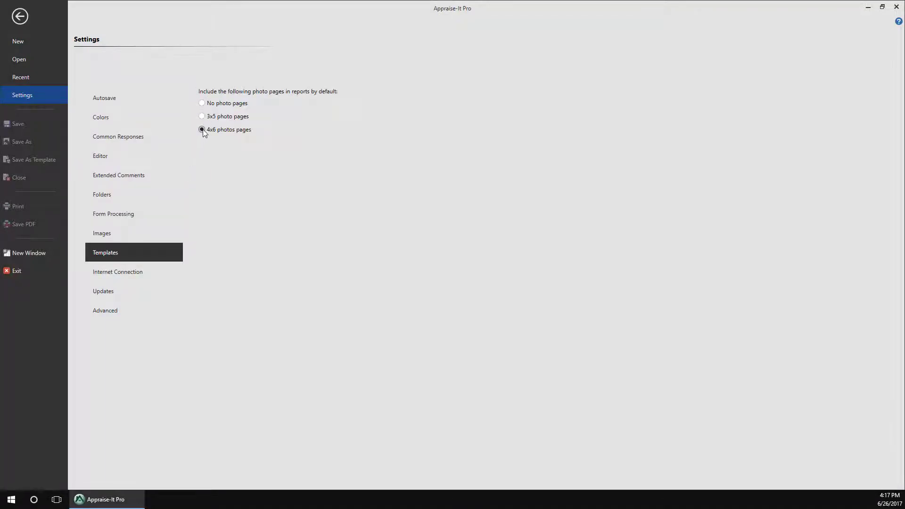
{"action": "left_click", "coordinate": [202, 104]}
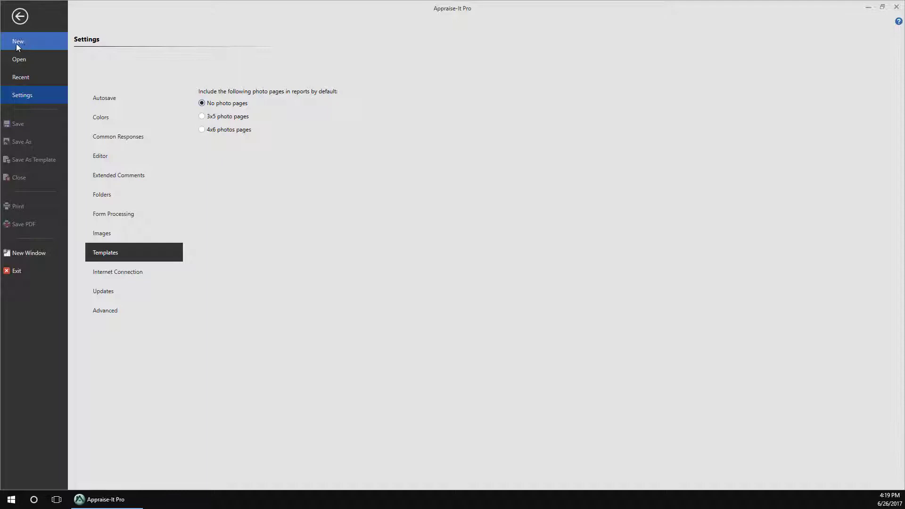
Step: Create the new report from Lake Junaluska Template 1
{"action": "left_click", "coordinate": [16, 44]}
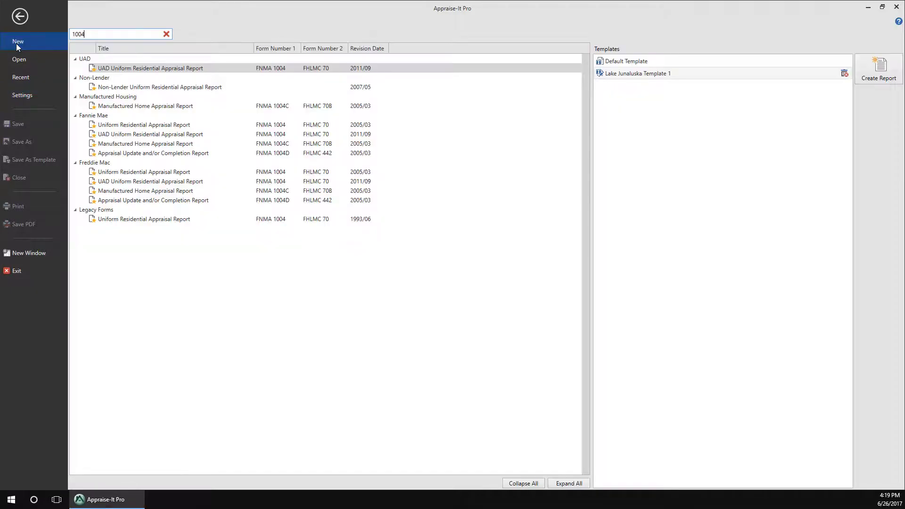
{"action": "left_click", "coordinate": [623, 74]}
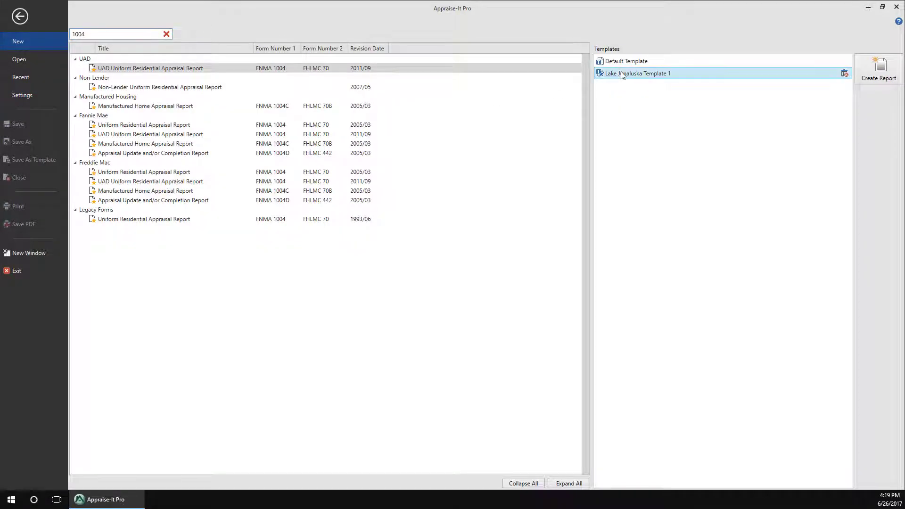
{"action": "left_click", "coordinate": [890, 76]}
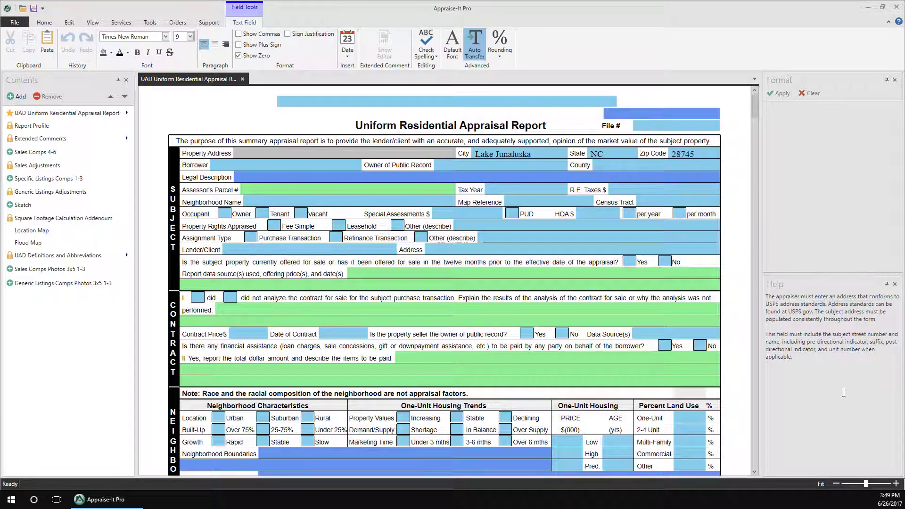
Step: Search forms for 1004MC, filter to Primary forms, and select Market Conditions Addendum
{"action": "left_click", "coordinate": [19, 97]}
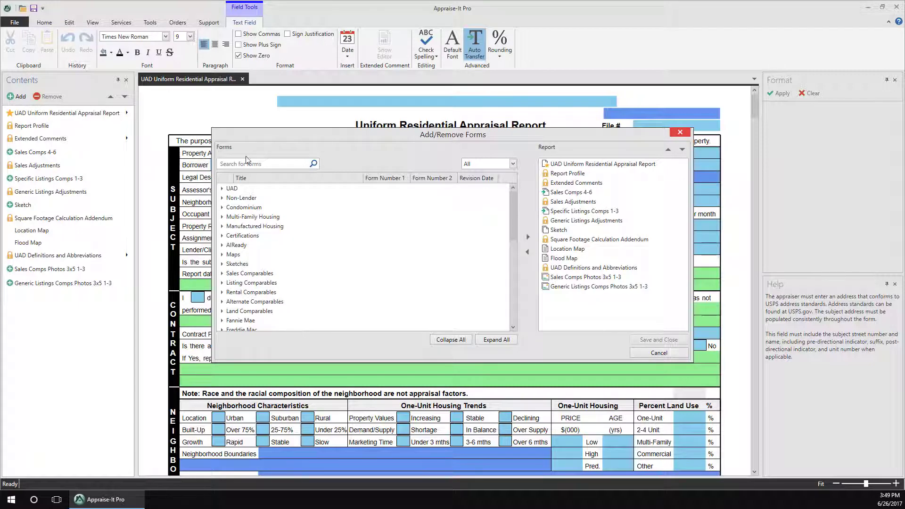
{"action": "left_click", "coordinate": [264, 163]}
{"action": "type", "text": "1004MC"}
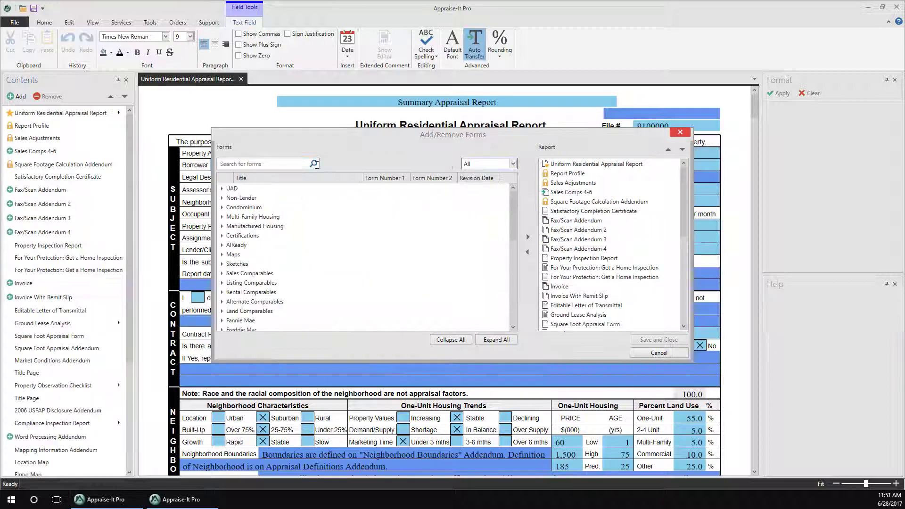
{"action": "left_click", "coordinate": [513, 164]}
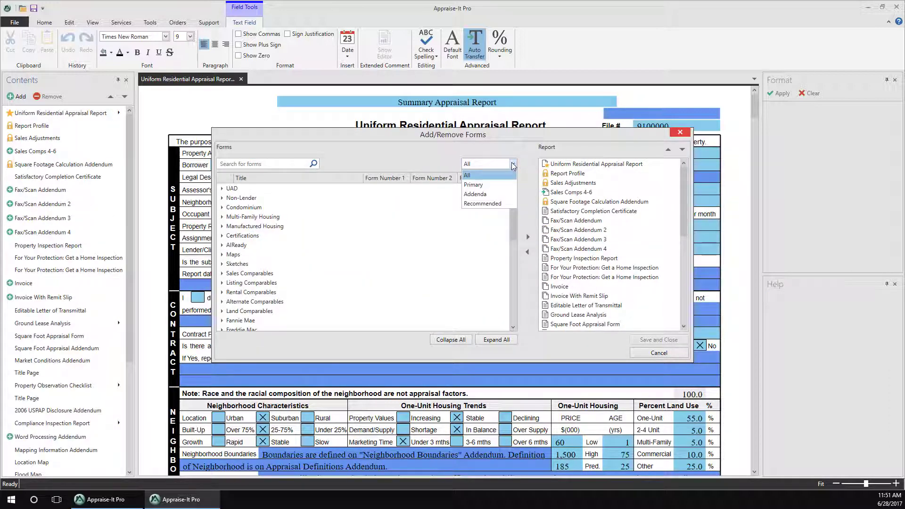
{"action": "left_click", "coordinate": [501, 186]}
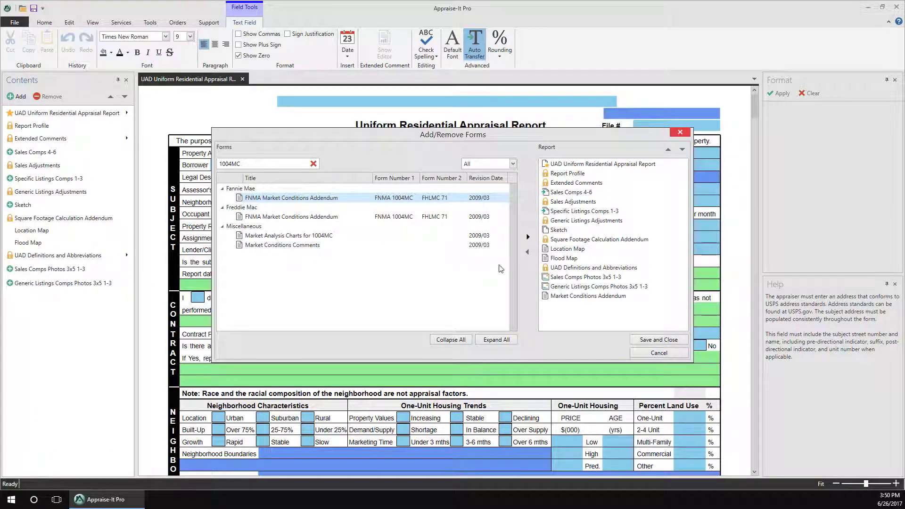
{"action": "left_click", "coordinate": [570, 297]}
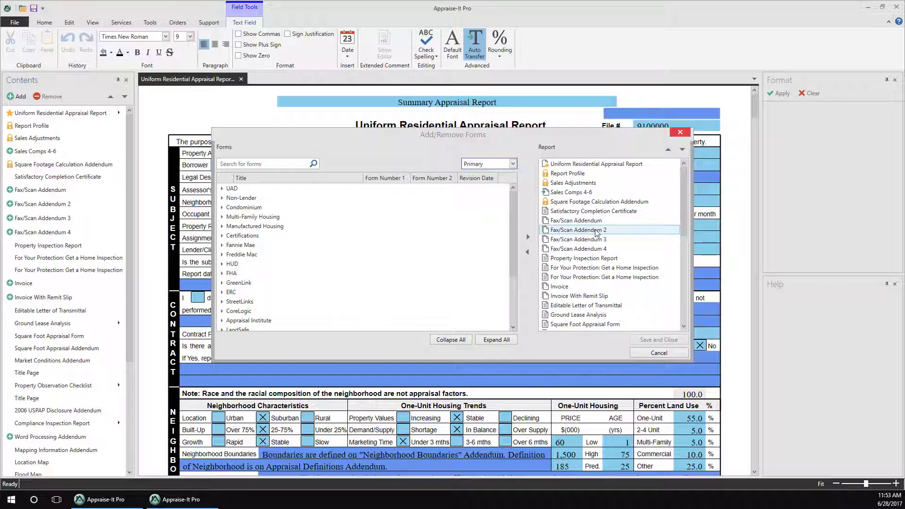
Step: Replace the primary form with the UAD Exterior-Only Inspection form and save the changes
{"action": "left_click", "coordinate": [223, 189]}
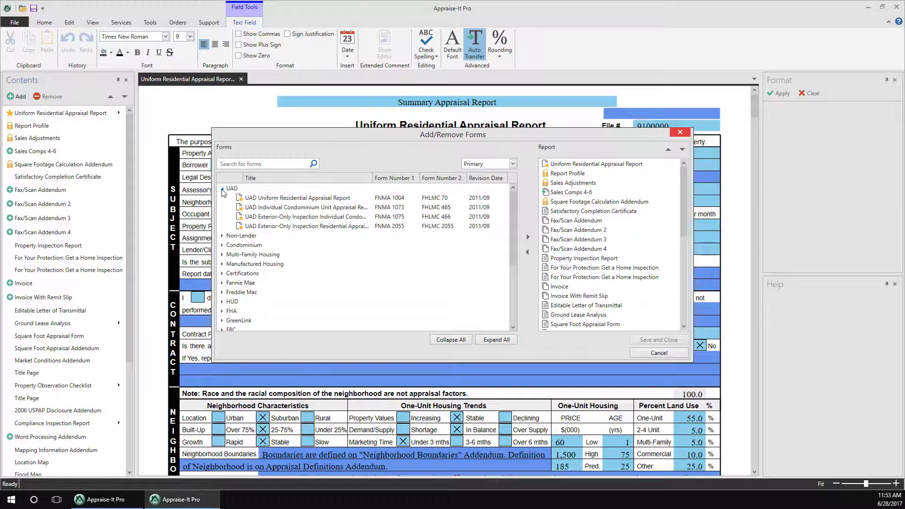
{"action": "double_click", "coordinate": [329, 227]}
{"action": "left_click", "coordinate": [476, 283]}
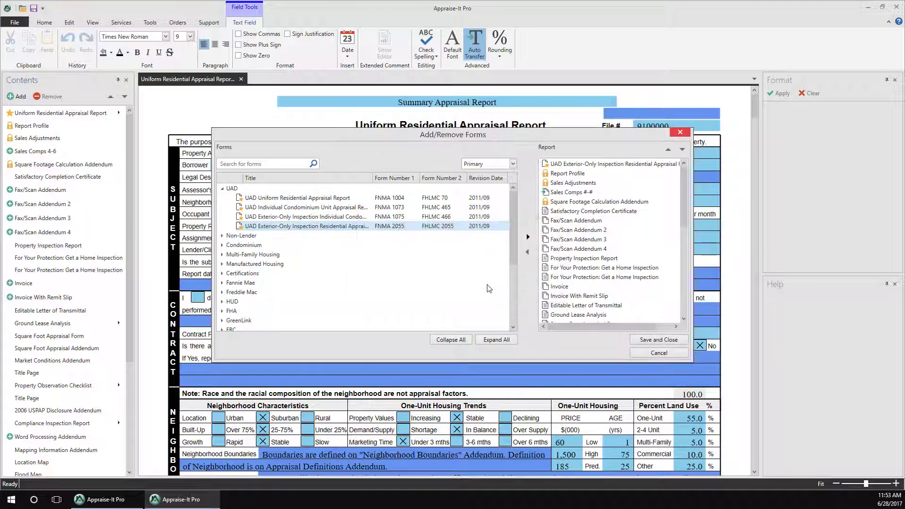
{"action": "left_click", "coordinate": [652, 341]}
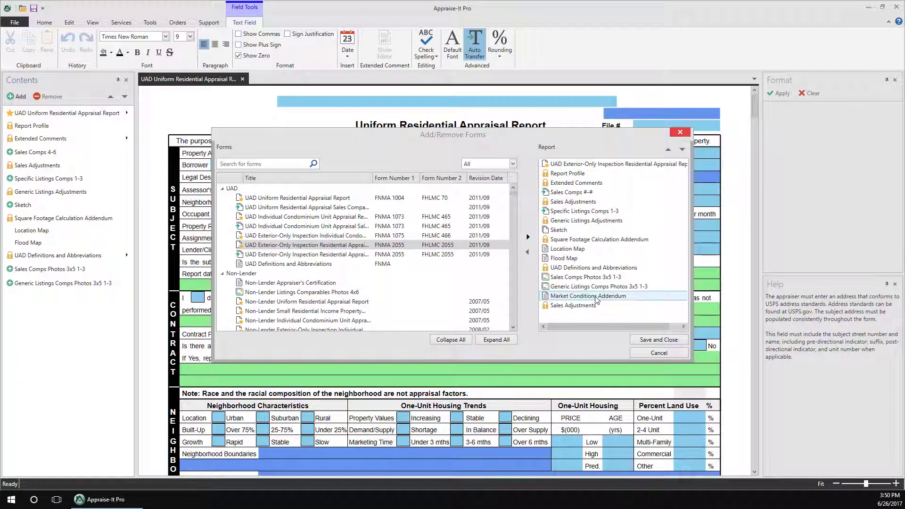
Step: Move Market Conditions Addendum up four places to sit below Location Map, then save
{"action": "left_click", "coordinate": [597, 297]}
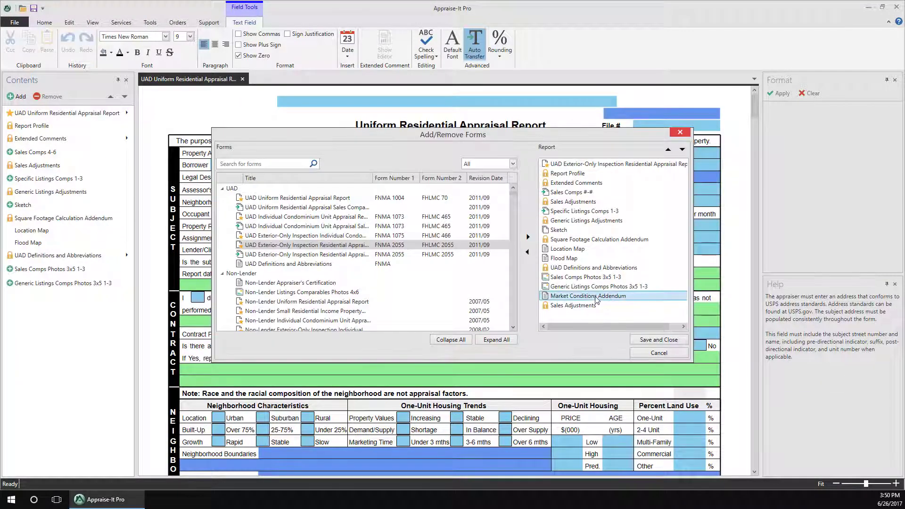
{"action": "left_click", "coordinate": [669, 150]}
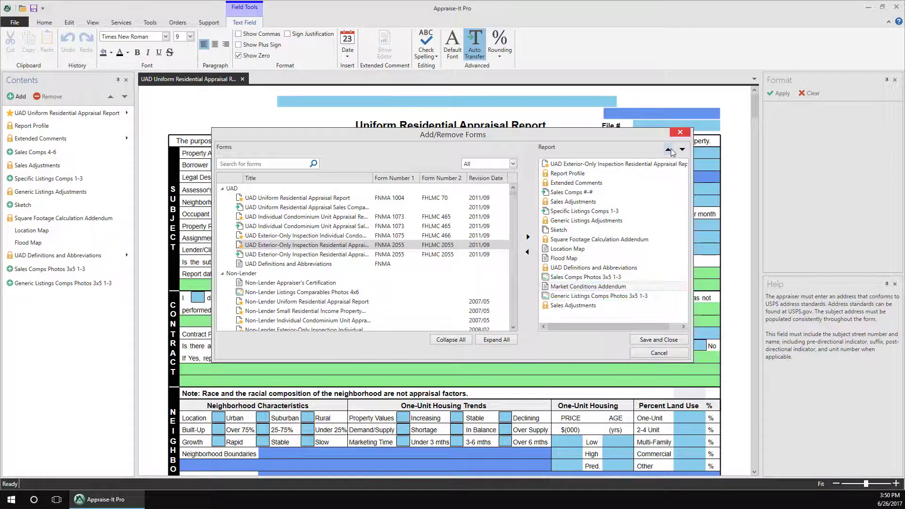
{"action": "left_click", "coordinate": [669, 149]}
{"action": "left_click", "coordinate": [668, 150]}
{"action": "left_click", "coordinate": [669, 150]}
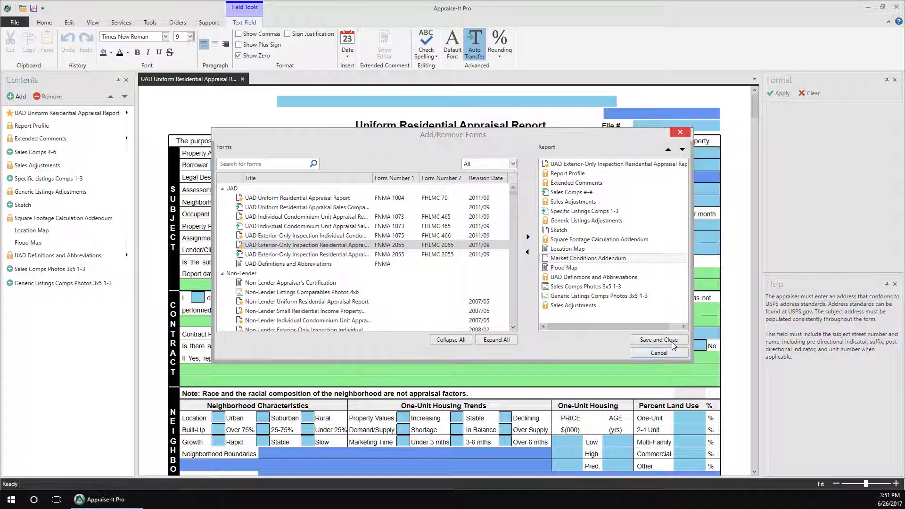
{"action": "left_click", "coordinate": [658, 340]}
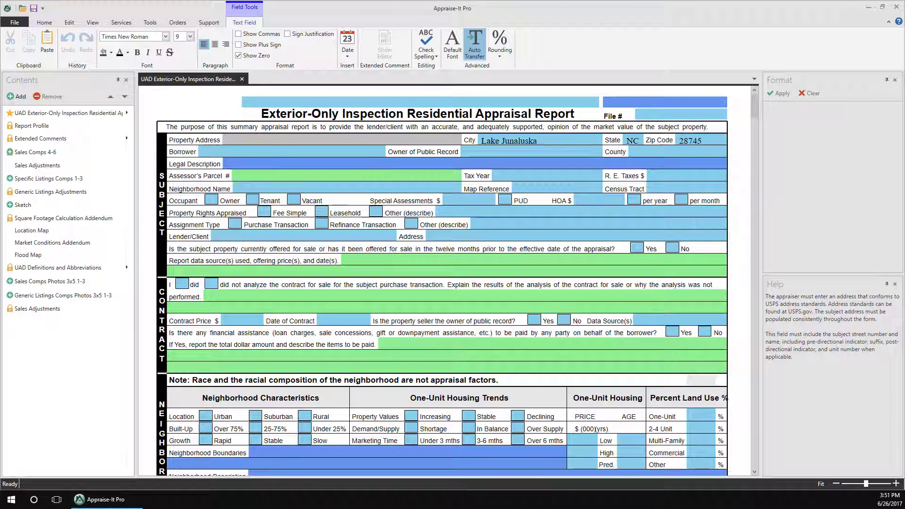
Step: Move Sales Adjustments up under Report Profile and place Flood Map above Location Map
{"action": "left_click", "coordinate": [40, 165]}
{"action": "left_click", "coordinate": [110, 96]}
{"action": "left_click", "coordinate": [110, 96]}
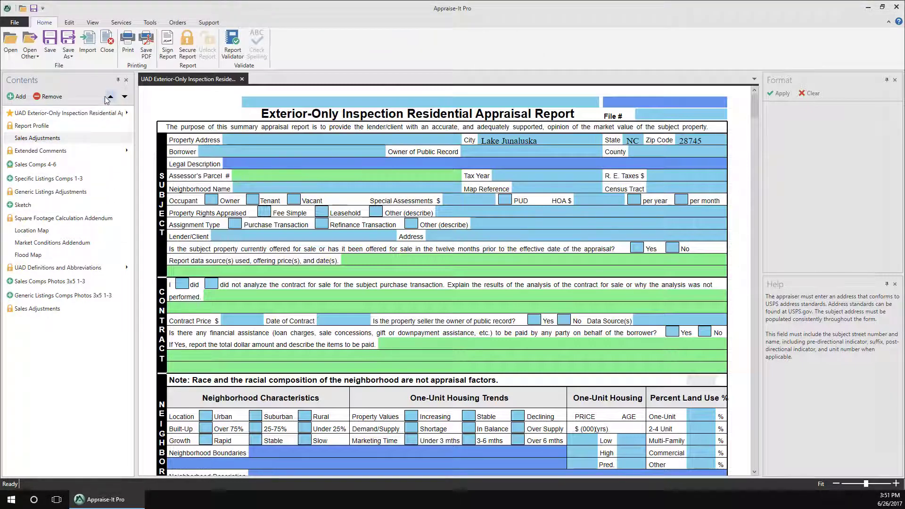
{"action": "mouse_move", "coordinate": [40, 206]}
{"action": "left_mouse_down"}
{"action": "mouse_move", "coordinate": [30, 259]}
{"action": "mouse_move", "coordinate": [31, 211]}
{"action": "left_mouse_up"}
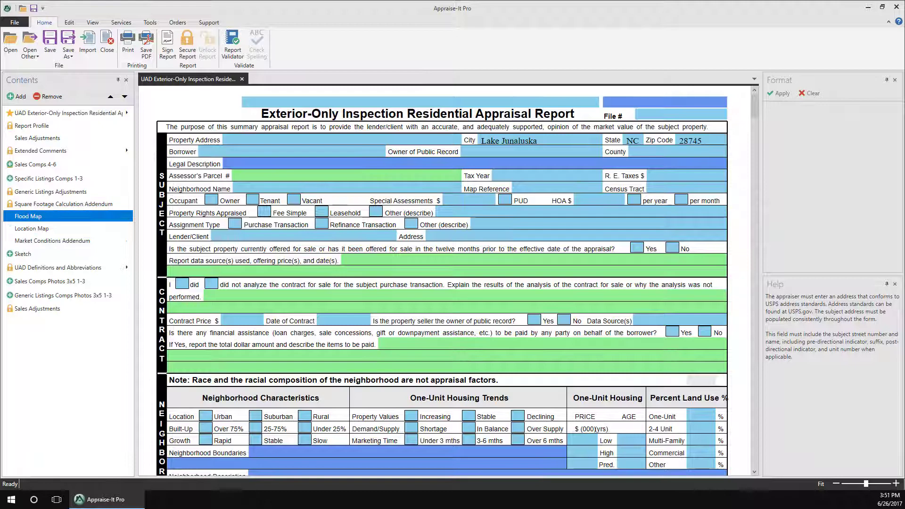
Step: Remove the Market Conditions Addendum from the report, confirming with Yes
{"action": "left_click", "coordinate": [29, 241]}
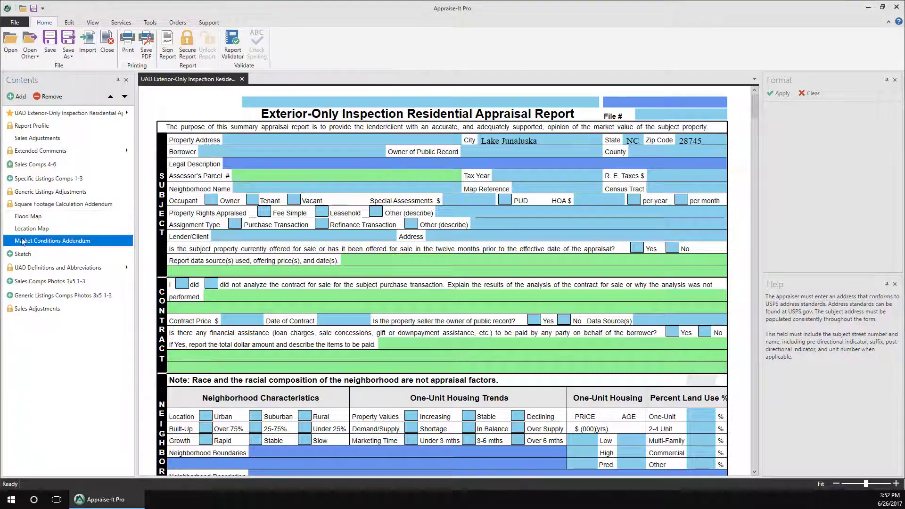
{"action": "left_click", "coordinate": [49, 96]}
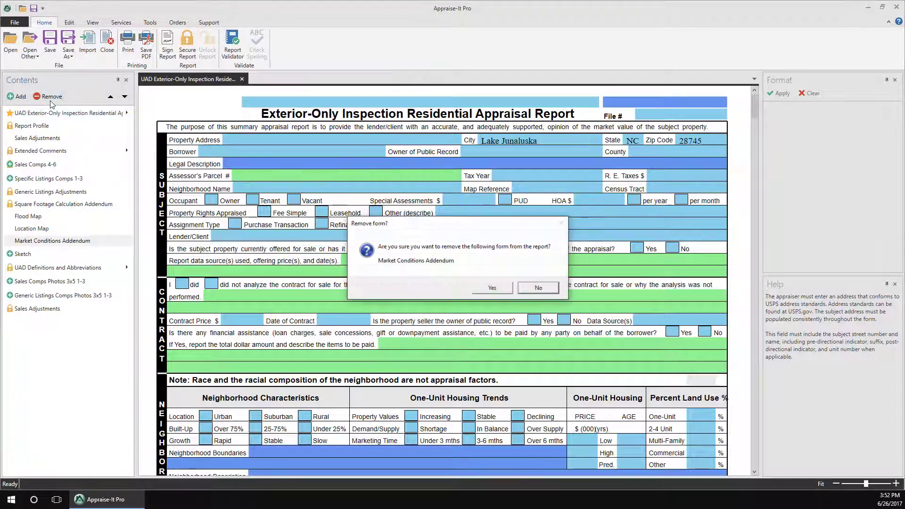
{"action": "left_click", "coordinate": [491, 289]}
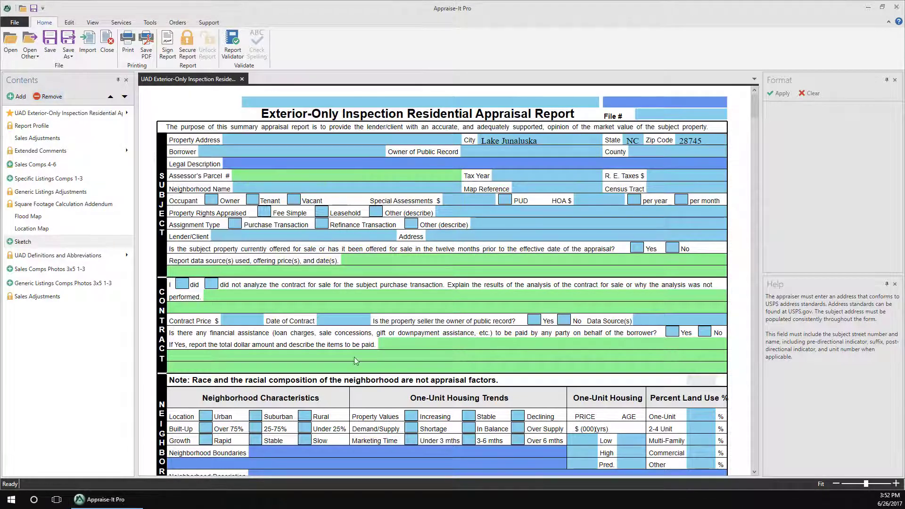
Step: Open the Sketch and Sales Comps 4-6 pages, then add Specific Listings Comps pages up to 13-15
{"action": "left_click", "coordinate": [23, 242]}
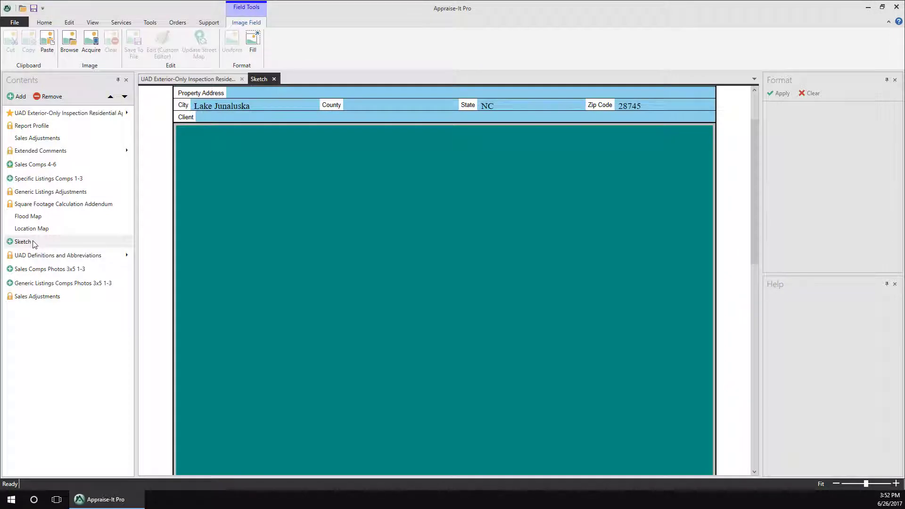
{"action": "left_click", "coordinate": [43, 165]}
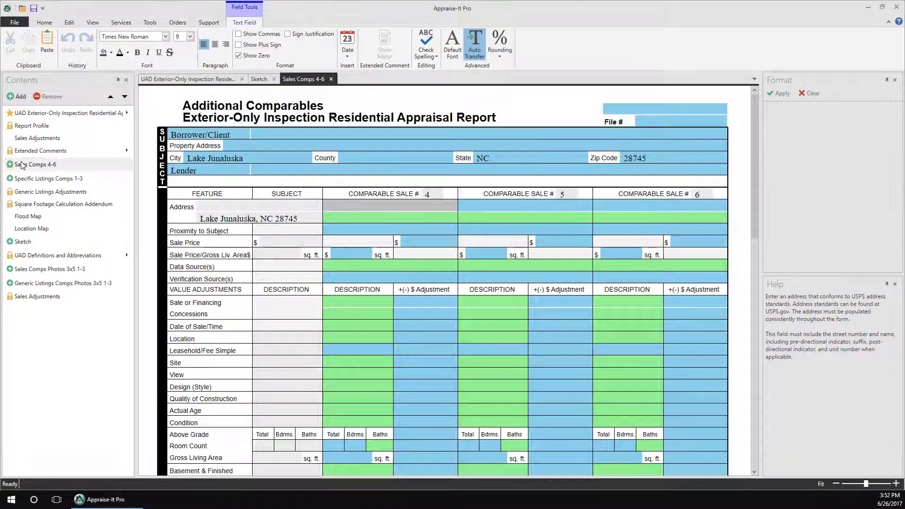
{"action": "left_click", "coordinate": [10, 179]}
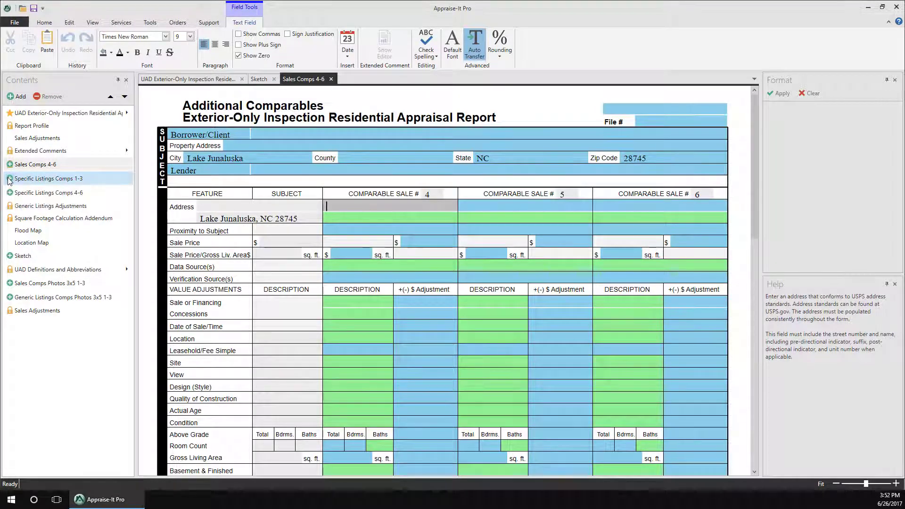
{"action": "left_click", "coordinate": [9, 179]}
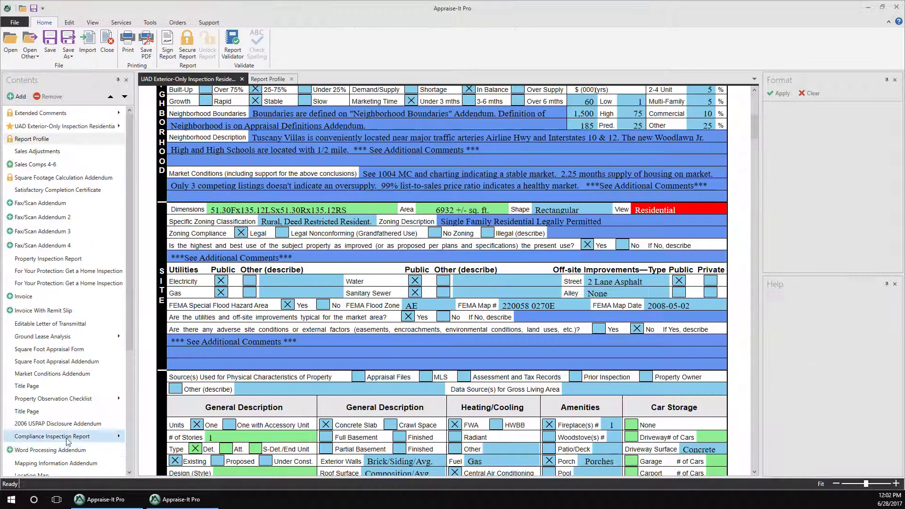
Step: Open the LEGAL DESCRIPTION comment from the Extended Comments flyout in Contents
{"action": "left_click", "coordinate": [68, 438]}
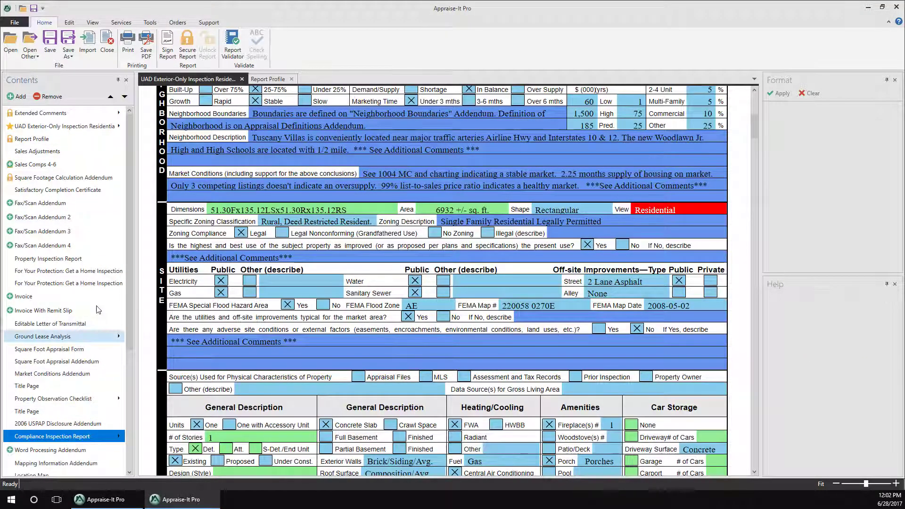
{"action": "left_click", "coordinate": [119, 114]}
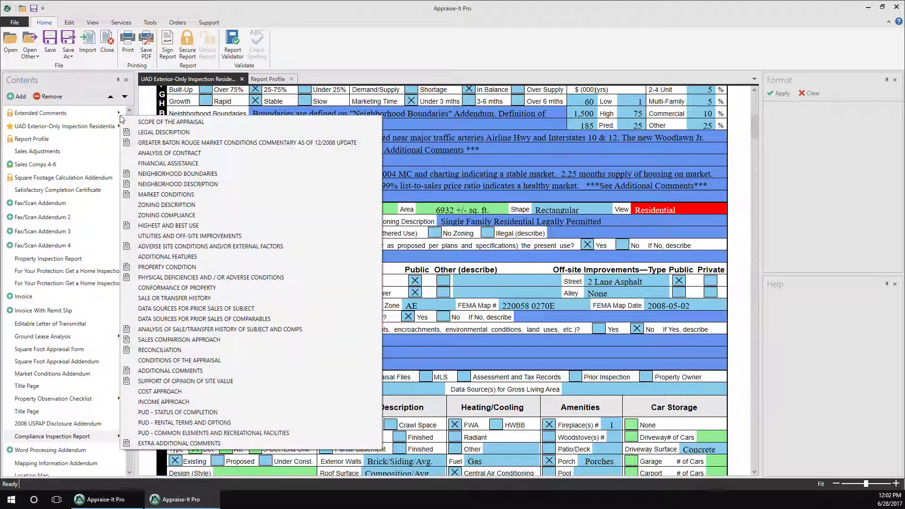
{"action": "left_click", "coordinate": [146, 133]}
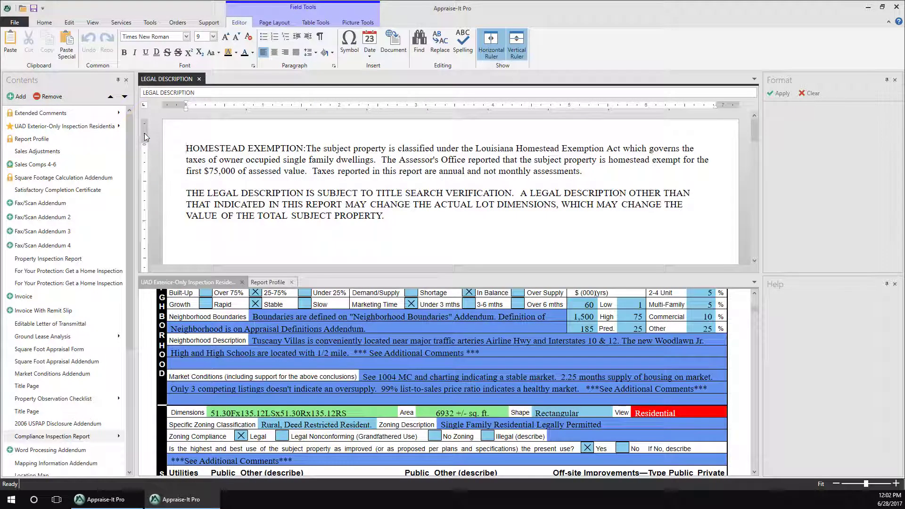